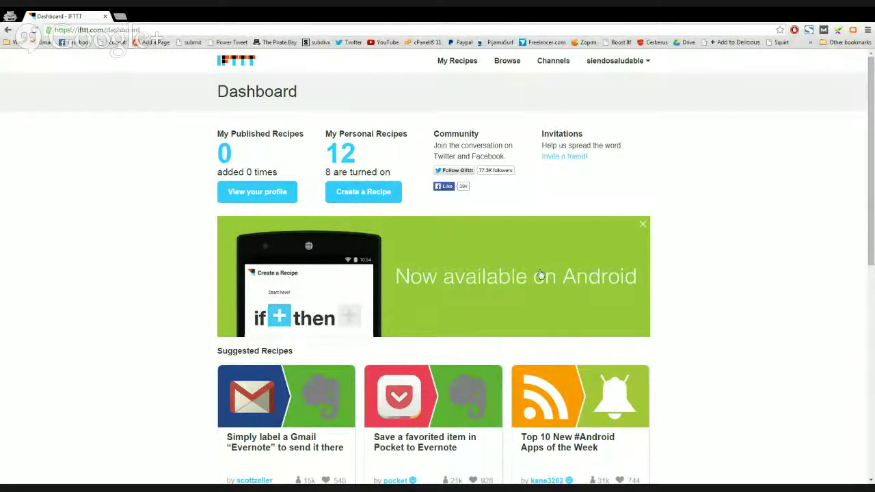
# Scroll down the channel grid (18 of 160 activated), from 500px past Gmail and Harmony, then back to the top
pyautogui.scroll(-1, 540, 275)
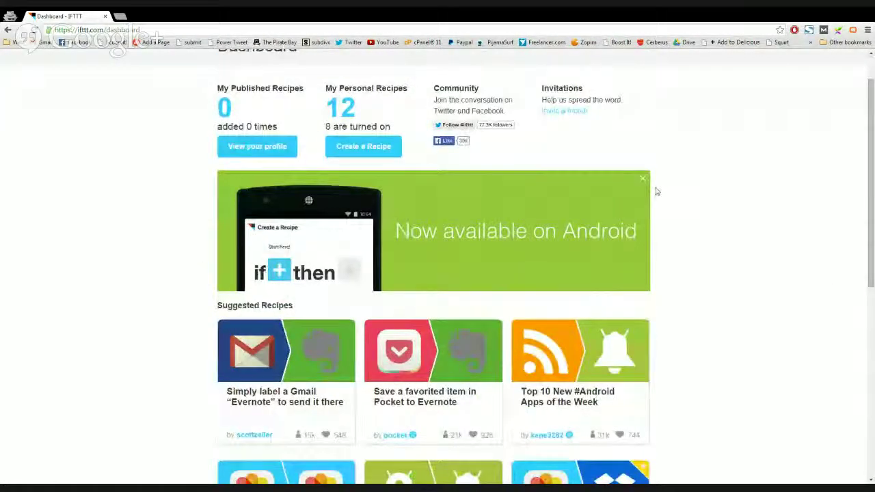
pyautogui.scroll(1, 729, 313)
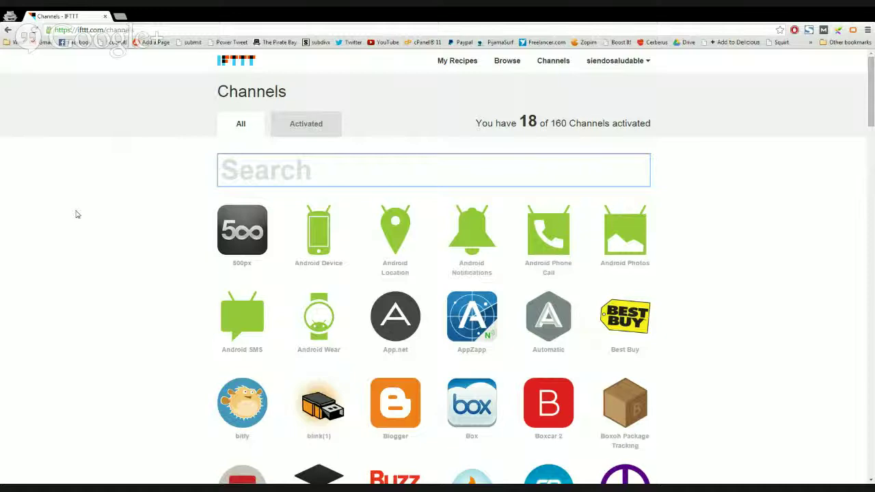
pyautogui.scroll(-3, 76, 213)
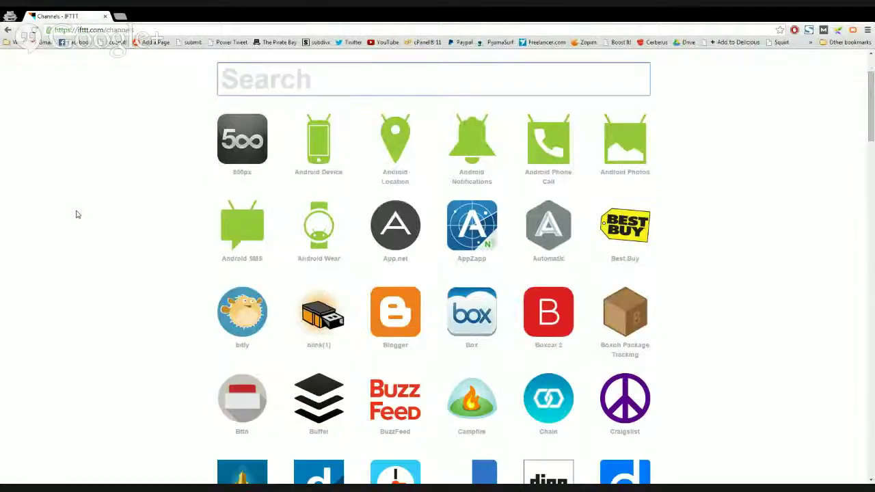
pyautogui.scroll(-2, 80, 234)
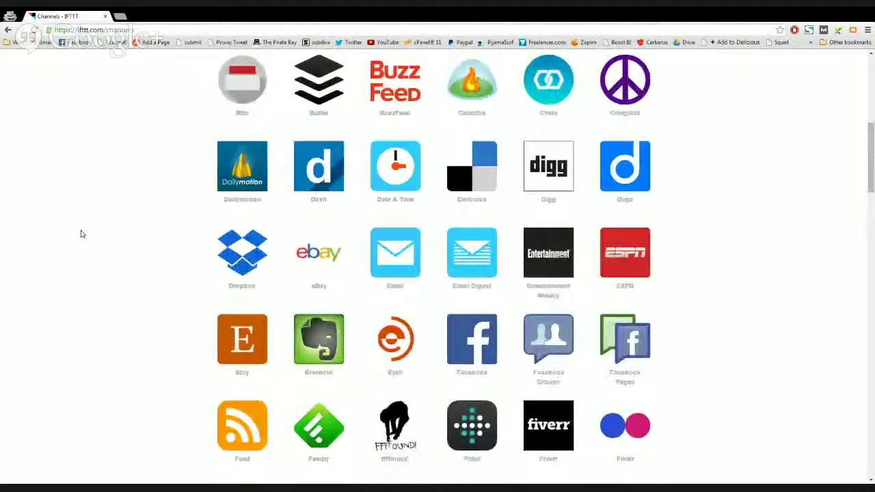
pyautogui.scroll(-1, 81, 234)
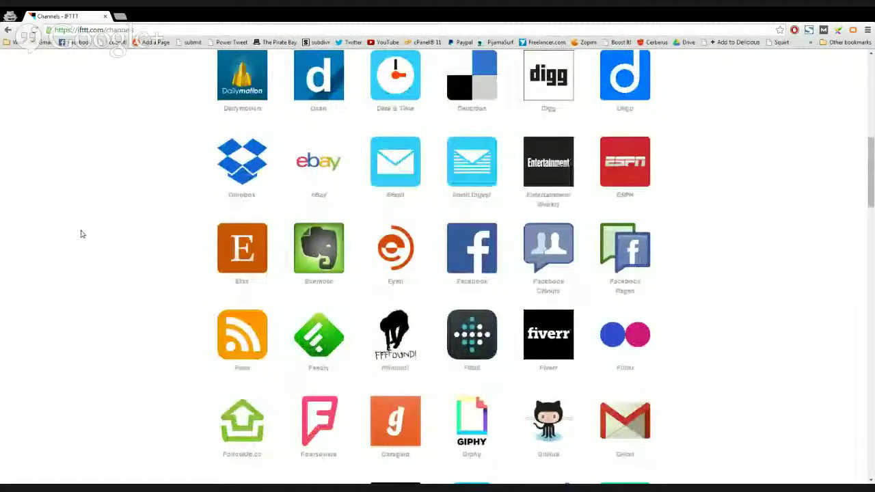
pyautogui.scroll(-1, 81, 235)
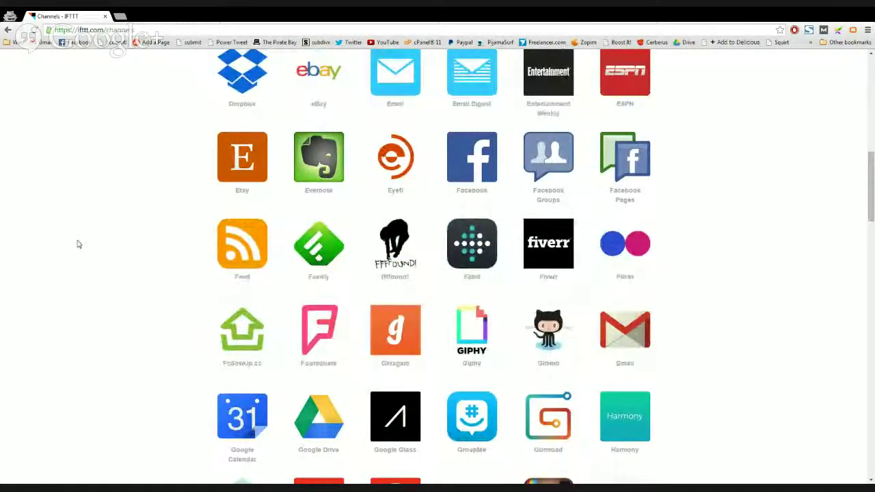
pyautogui.scroll(3, 138, 267)
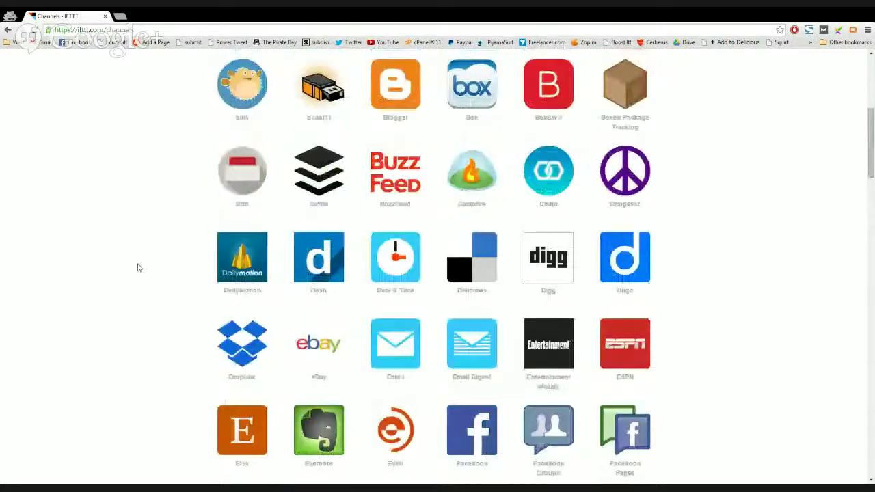
pyautogui.scroll(5, 137, 267)
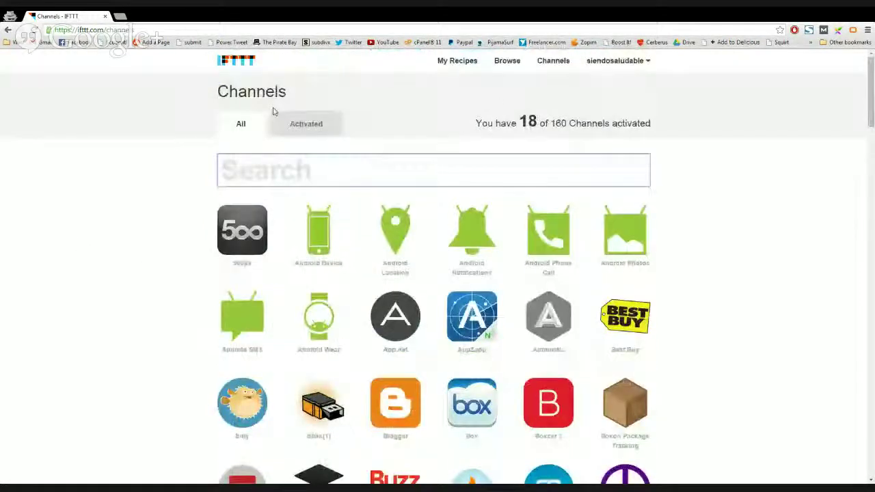
# Search the channel list for 'word', then clear the search so all channels return
pyautogui.click(313, 171)
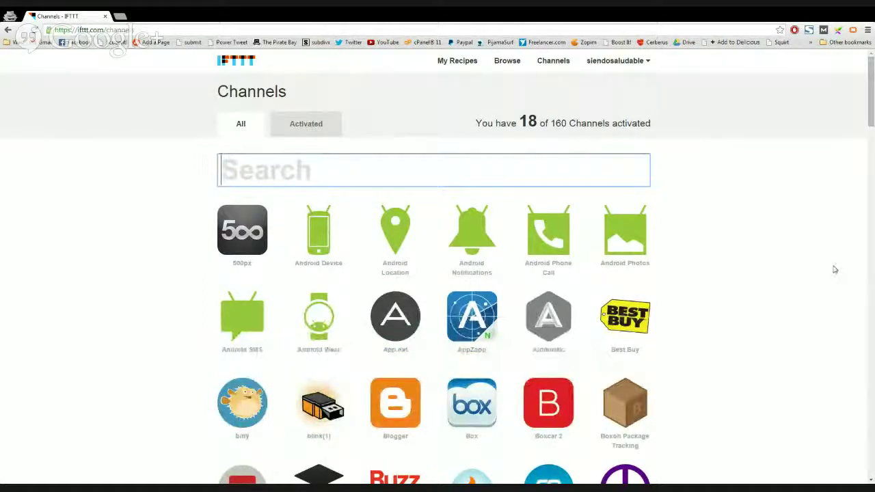
pyautogui.write('word')
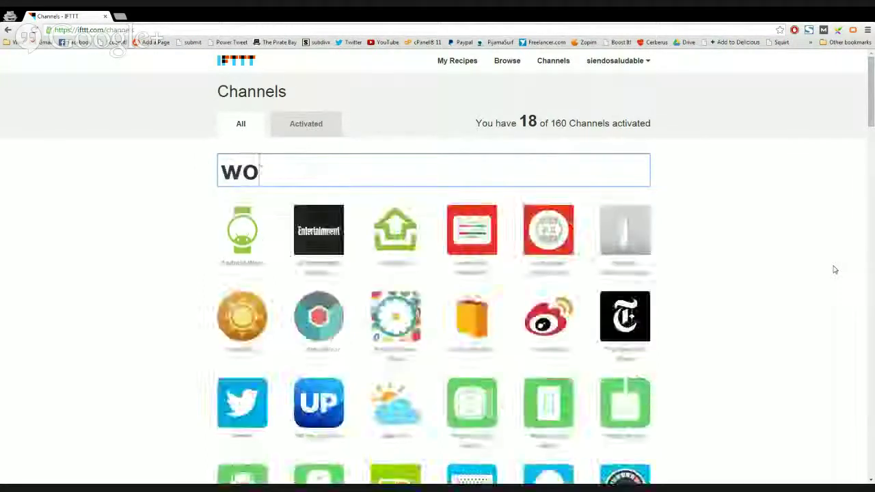
pyautogui.doubleClick(331, 164)
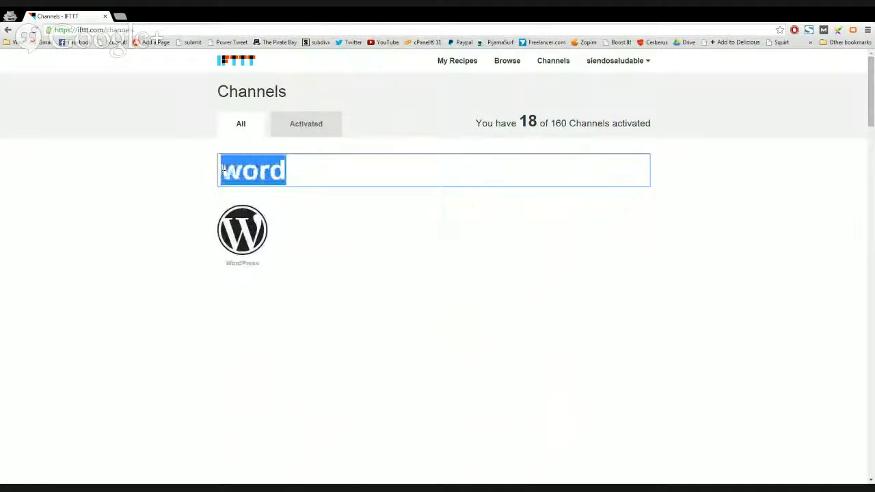
pyautogui.click(334, 169)
pyautogui.moveTo(297, 177); pyautogui.dragTo(151, 192)
pyautogui.press('BackSpace')
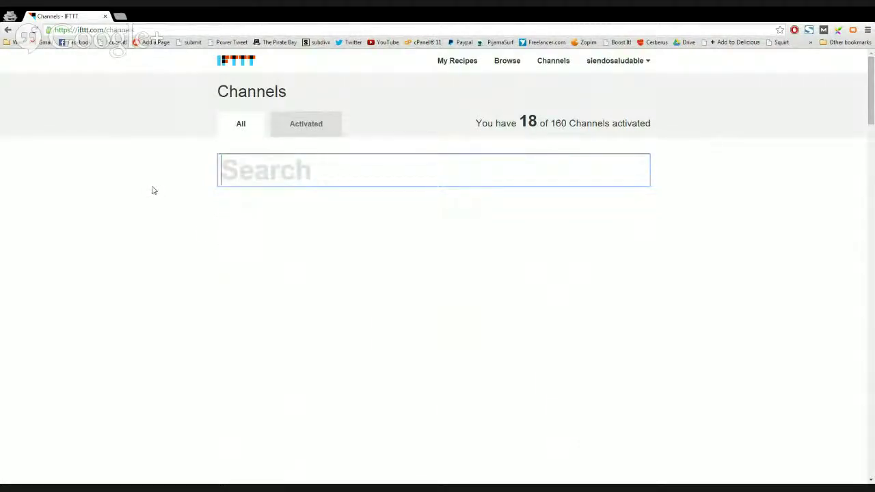
# Filter the list to only activated channels, browse them, then show all channels again
pyautogui.click(324, 123)
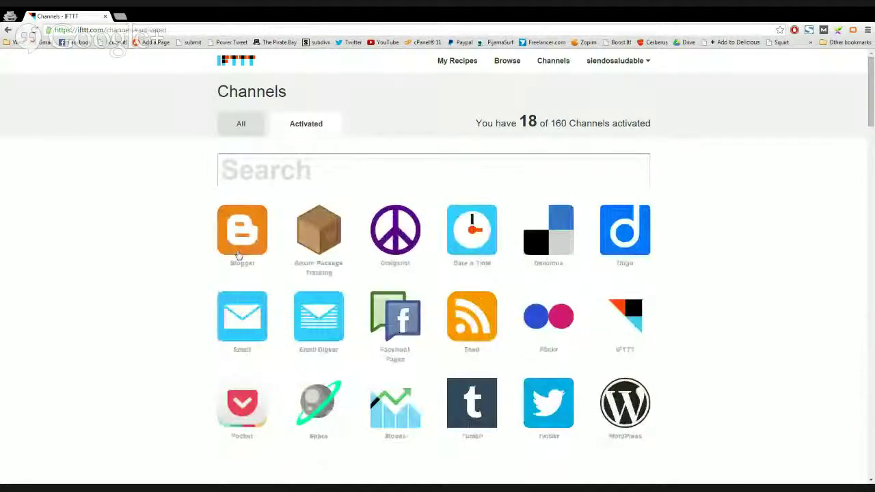
pyautogui.scroll(-1, 540, 335)
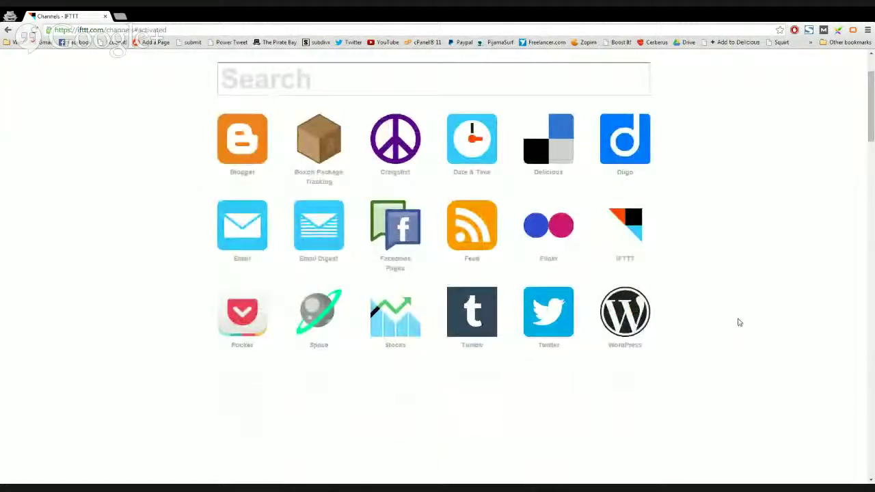
pyautogui.scroll(1, 738, 322)
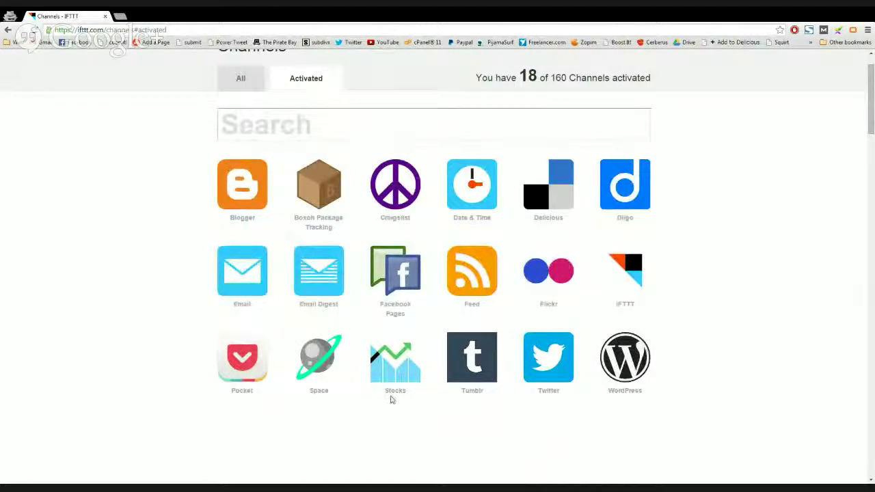
pyautogui.scroll(1, 639, 354)
pyautogui.click(239, 124)
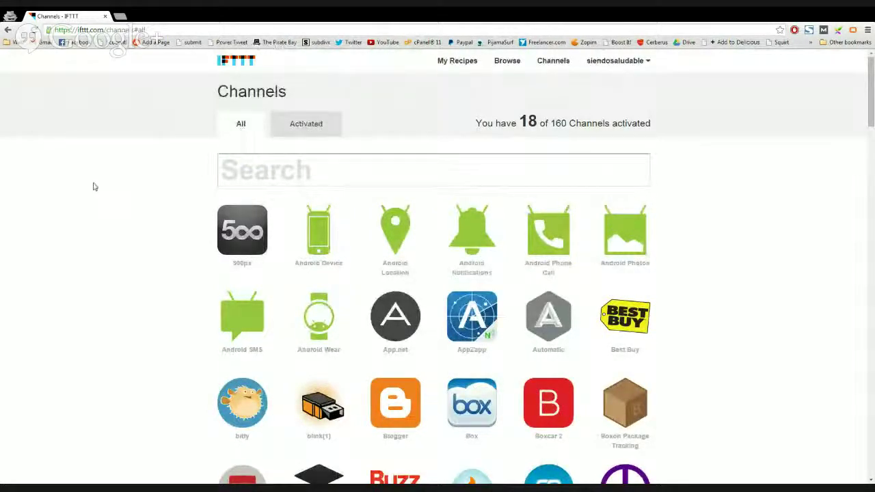
# Open the Buffer channel page from the channel grid
pyautogui.scroll(-2, 382, 259)
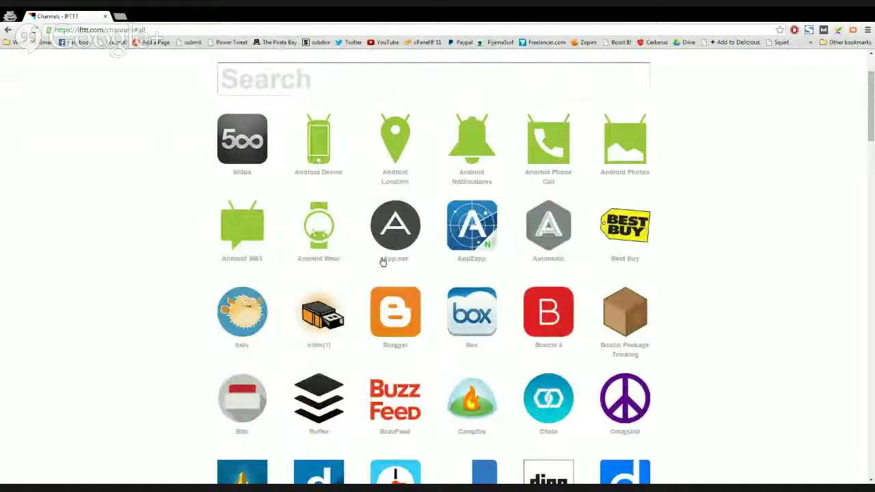
pyautogui.scroll(-3, 383, 261)
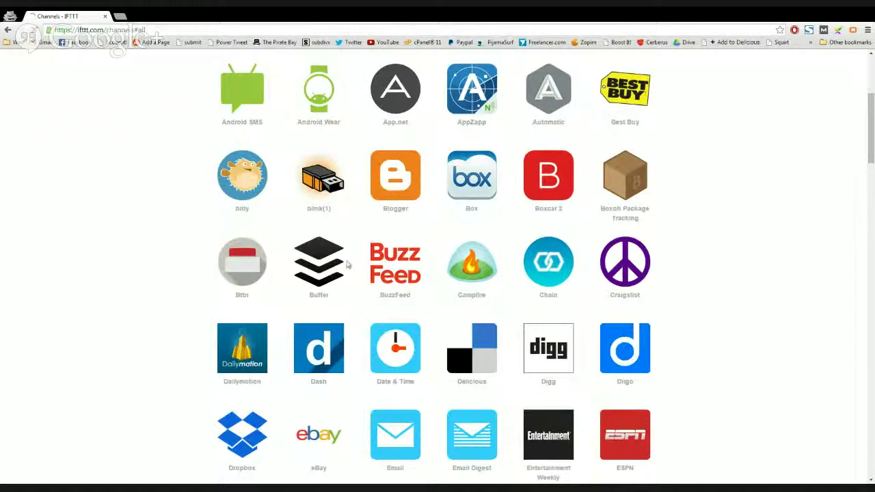
pyautogui.click(349, 265)
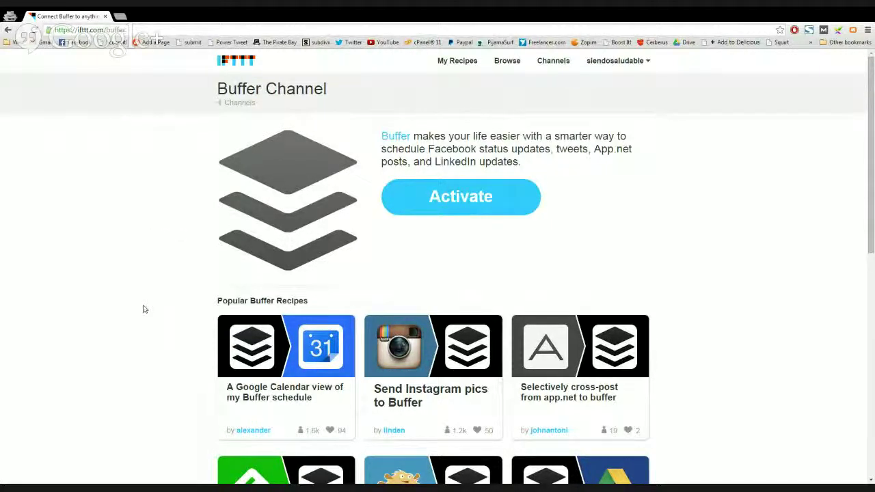
# Scroll Buffer's page past popular recipes to Triggers and Actions, highlighting the Triggers heading
pyautogui.scroll(-2, 143, 309)
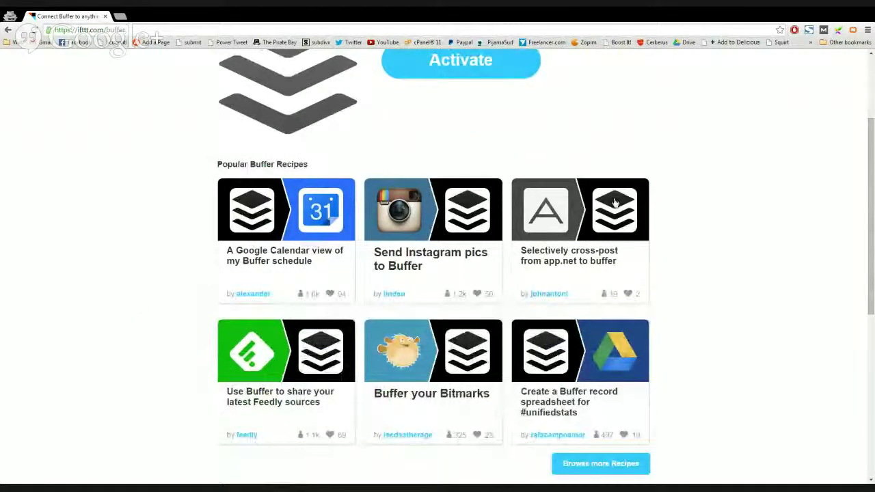
pyautogui.scroll(-3, 701, 333)
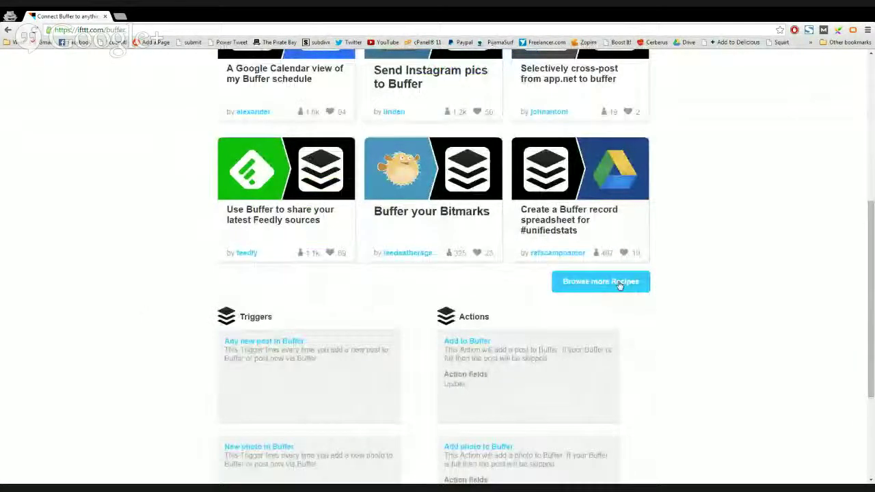
pyautogui.scroll(-2, 663, 301)
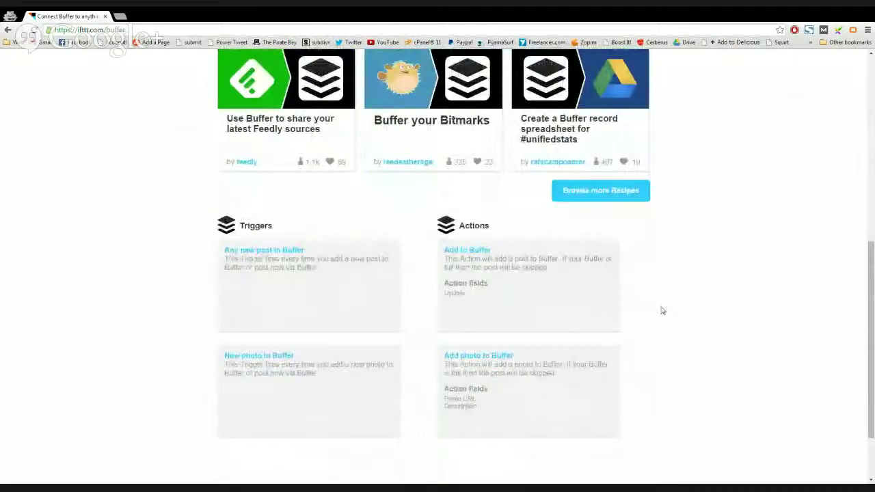
pyautogui.scroll(-1, 656, 304)
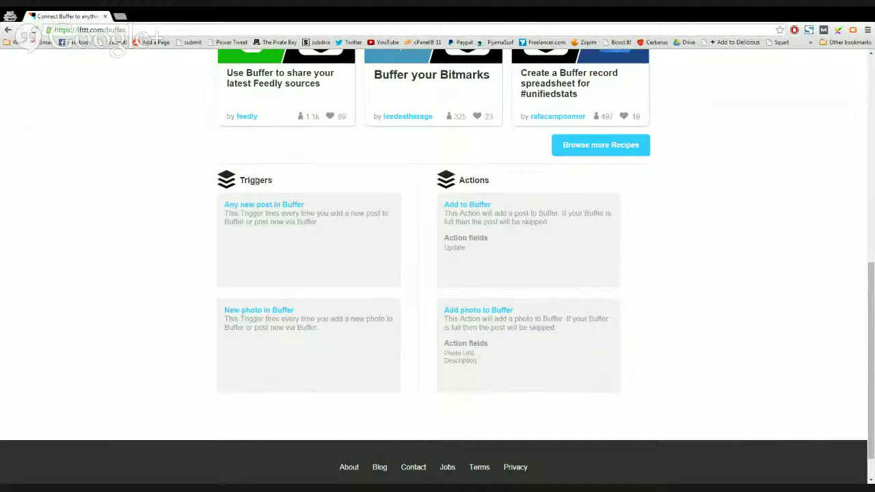
pyautogui.doubleClick(256, 181)
pyautogui.click(172, 185)
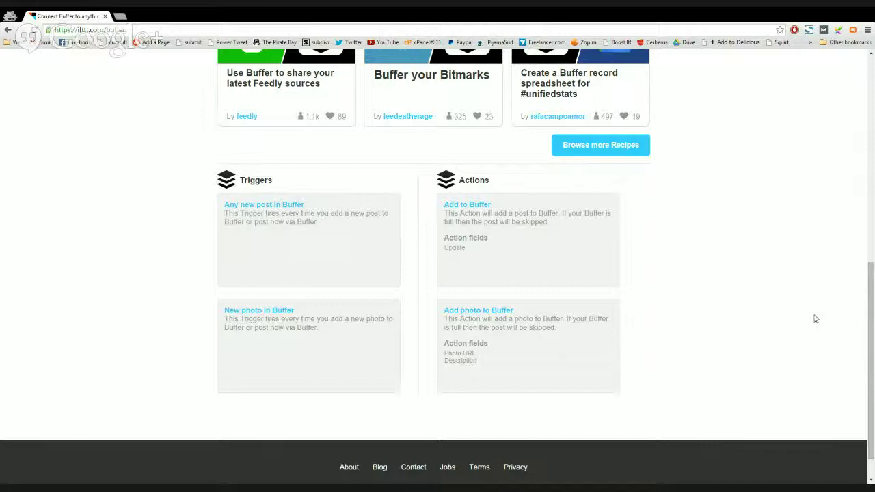
pyautogui.scroll(7, 815, 318)
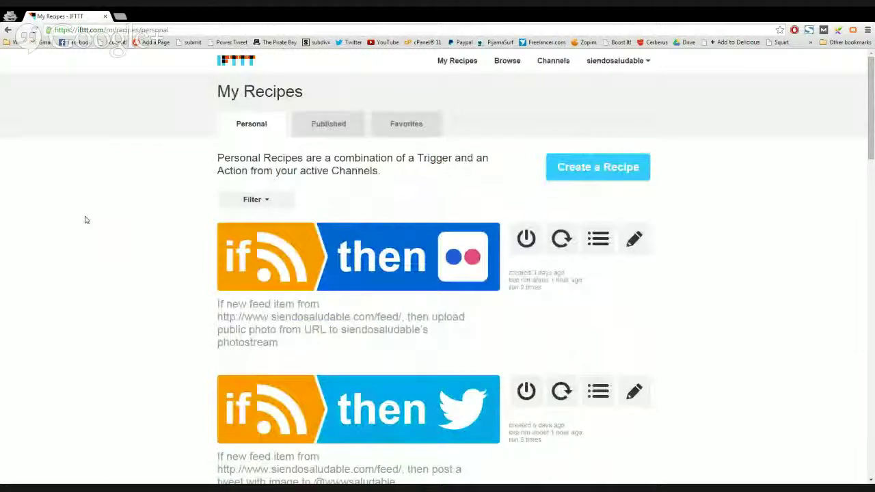
pyautogui.scroll(-1, 752, 171)
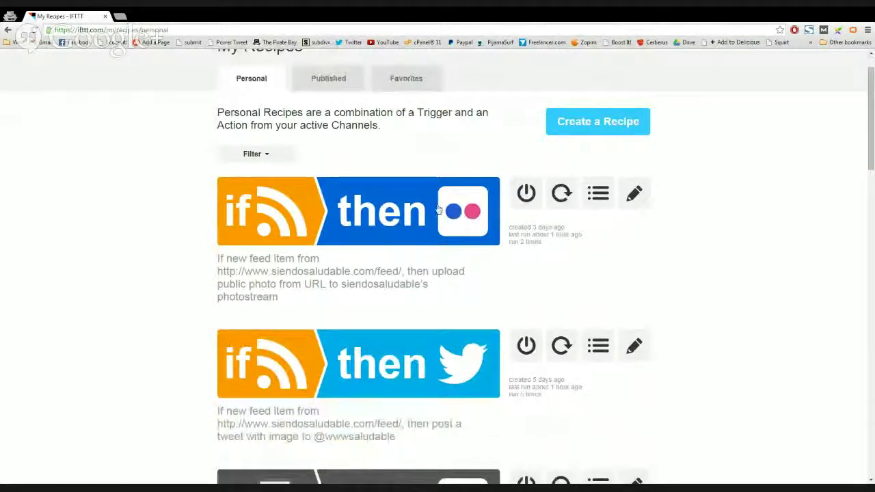
pyautogui.scroll(-1, 750, 272)
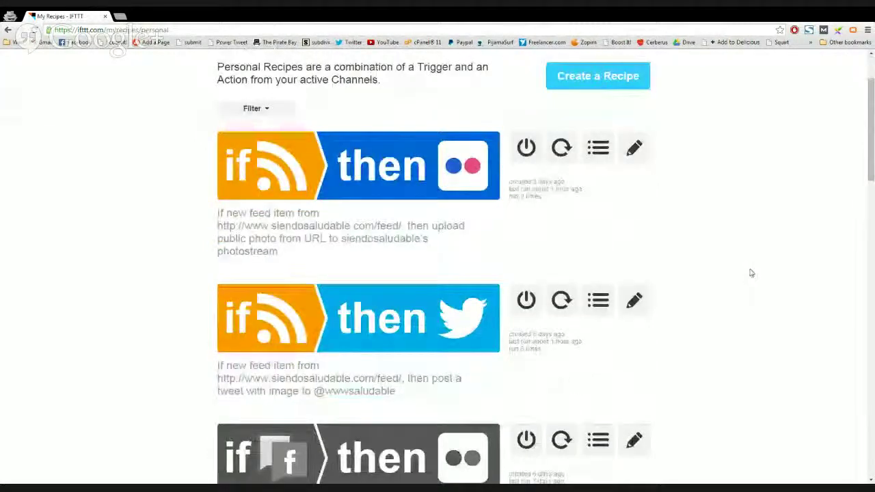
pyautogui.scroll(-15, 717, 260)
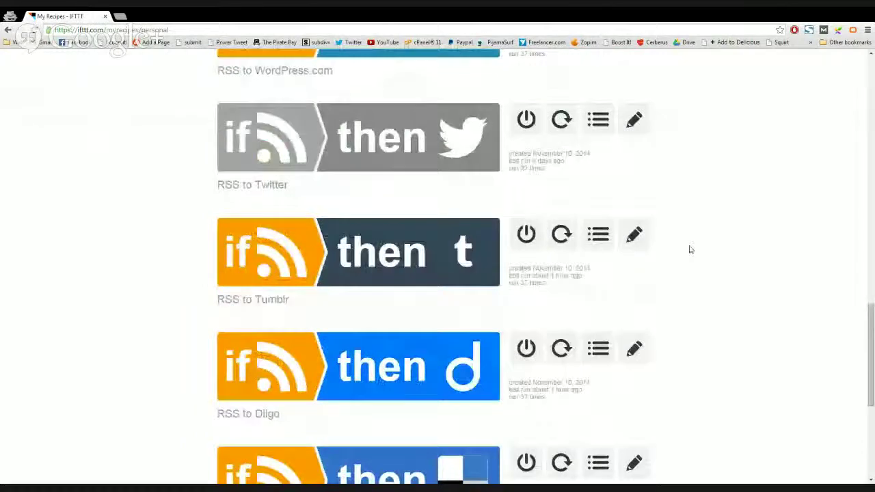
pyautogui.scroll(-1, 689, 246)
pyautogui.scroll(6, 701, 233)
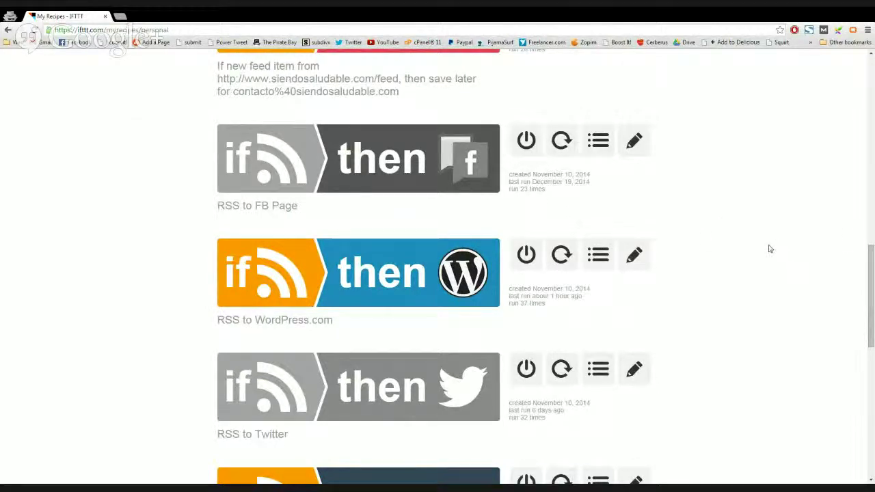
pyautogui.scroll(1, 768, 249)
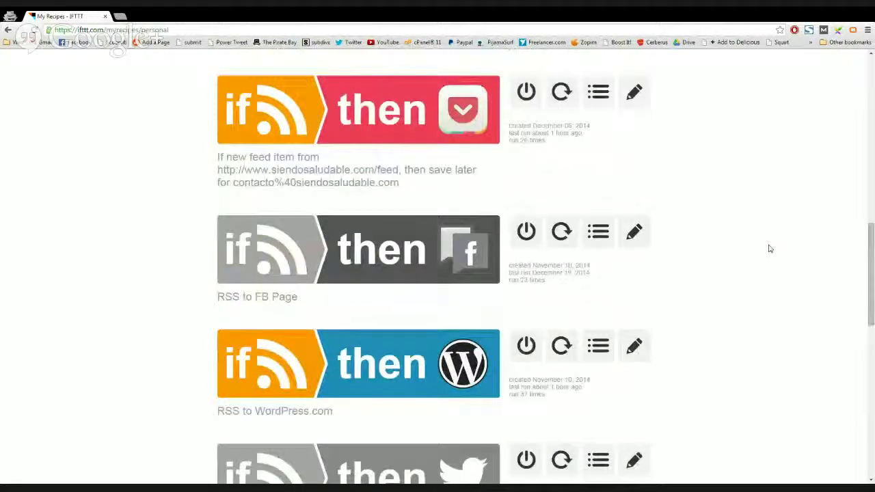
pyautogui.scroll(3, 760, 260)
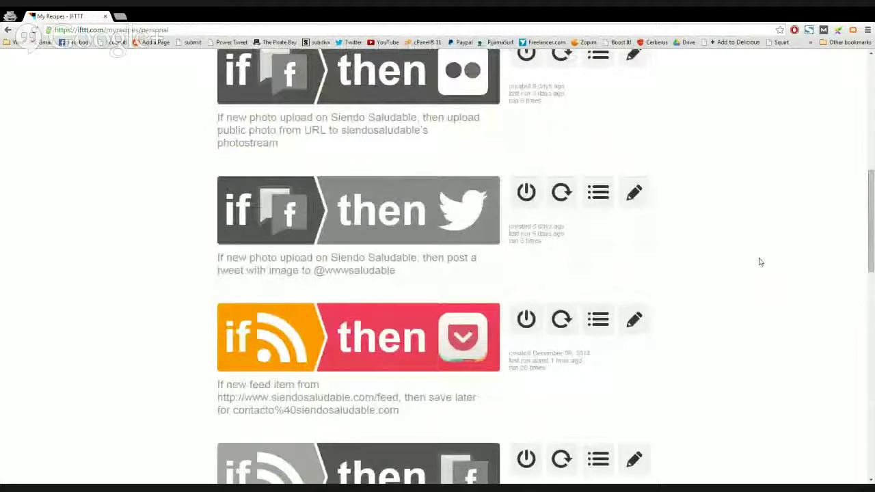
pyautogui.scroll(7, 758, 259)
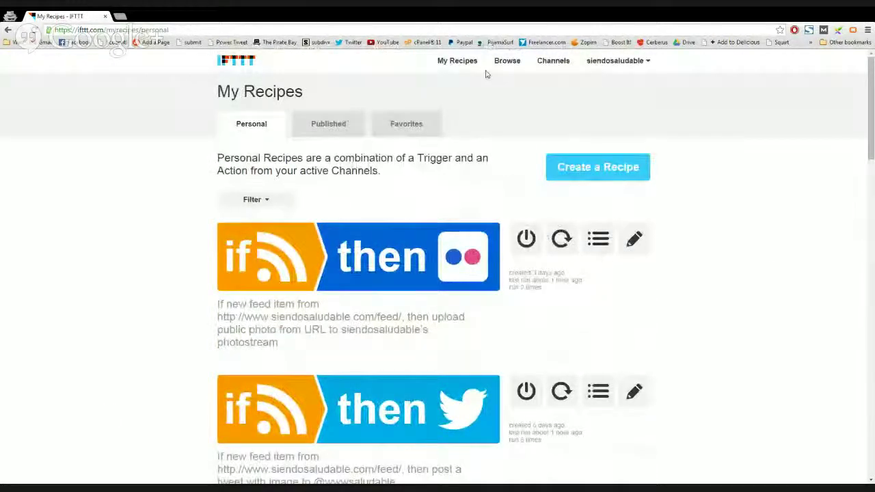